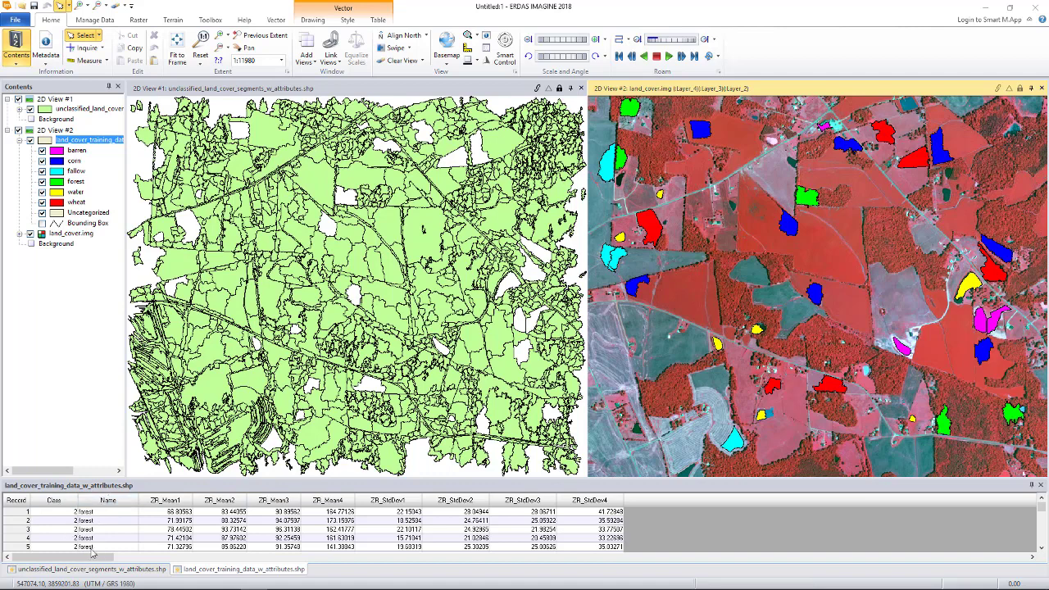
Step: View the unclassified segments' attributes, then return to the land_cover_training_data table's forest records
click(107, 572)
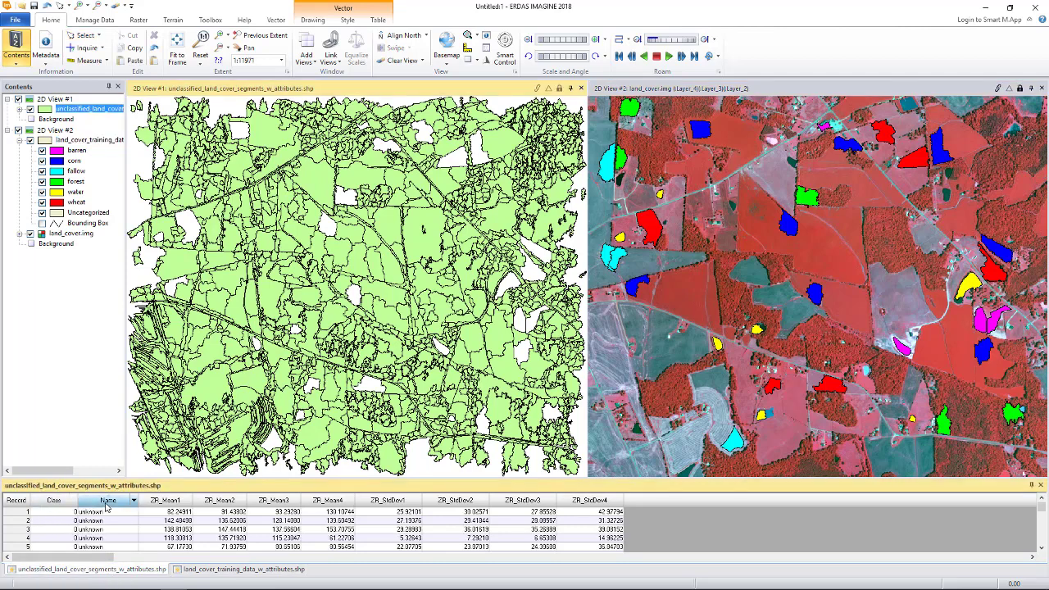
click(183, 573)
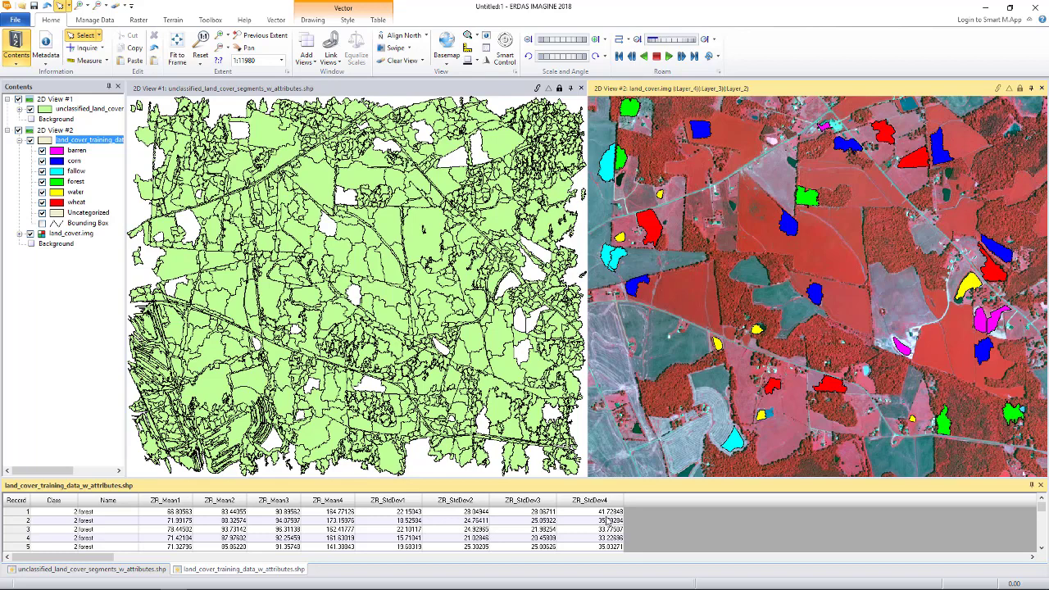
Step: Create a new Spatial Model Editor and hide both 2D Views
click(15, 19)
click(19, 43)
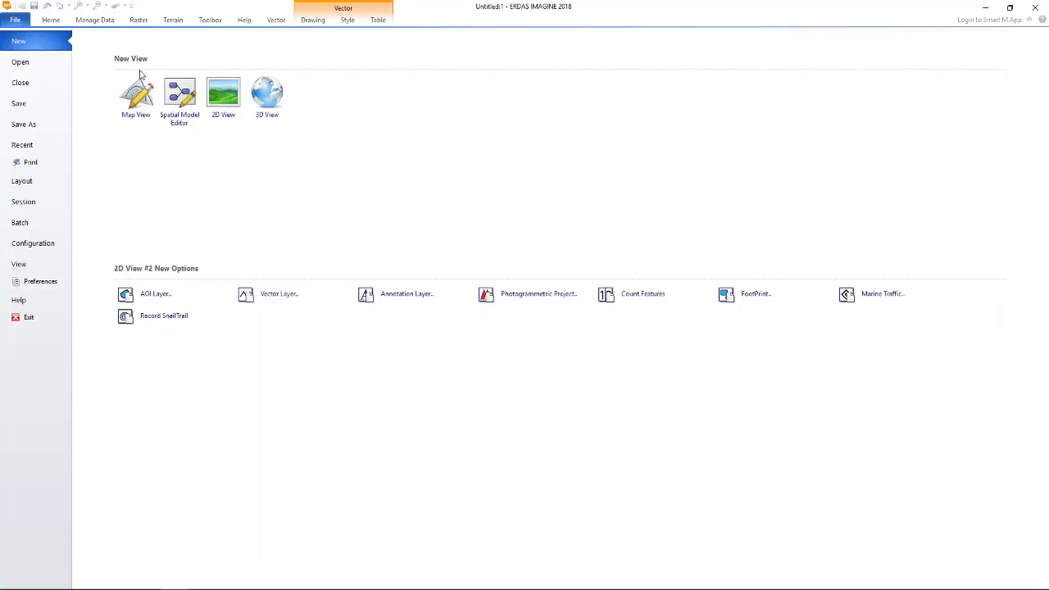
click(180, 94)
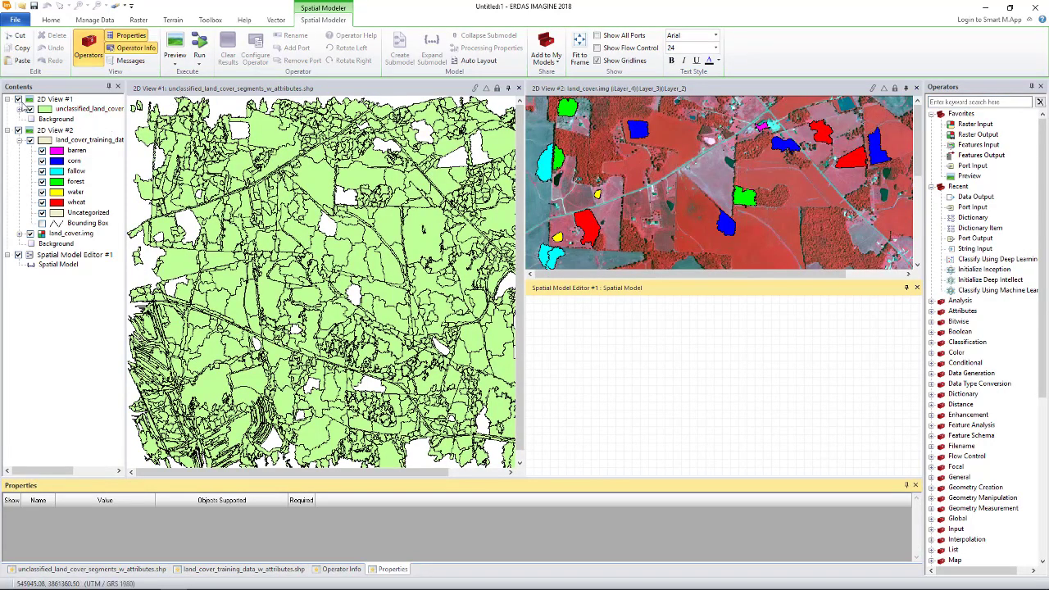
click(18, 98)
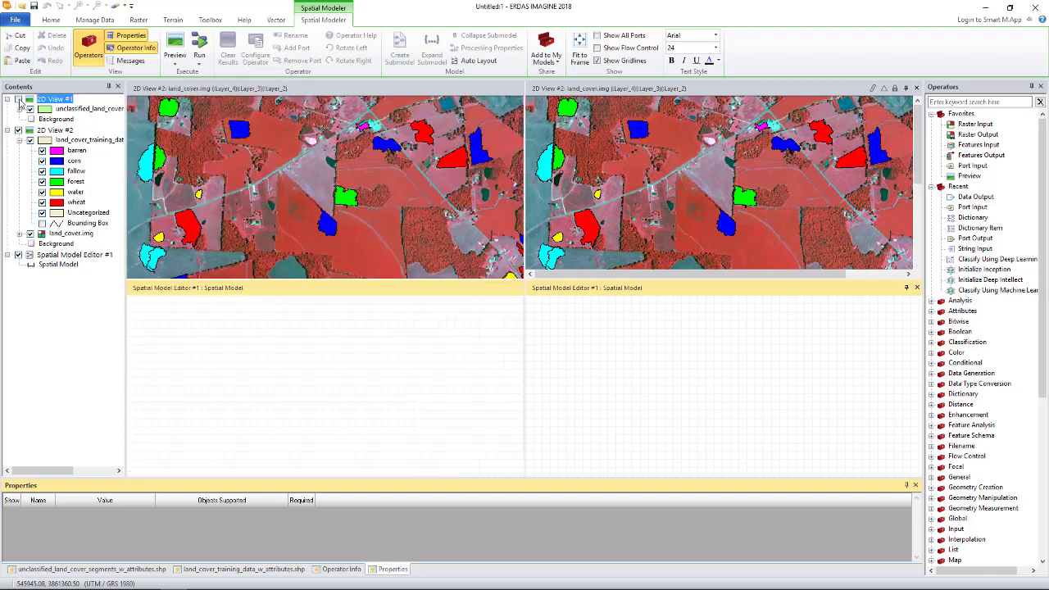
click(18, 130)
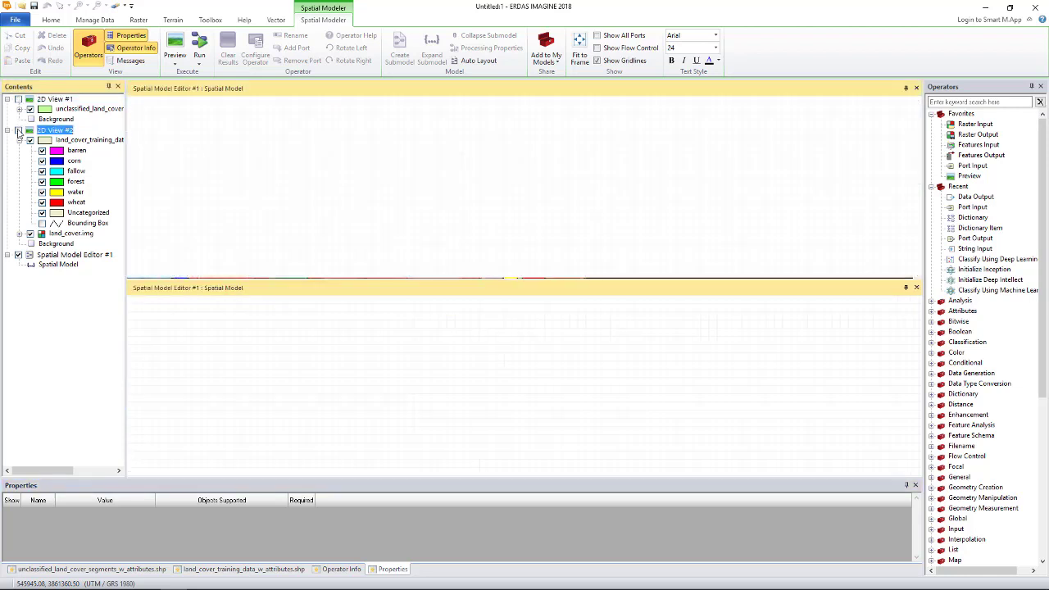
Step: Open the init_rf.gmdx model from the feature classification folder
right_click(287, 160)
click(314, 165)
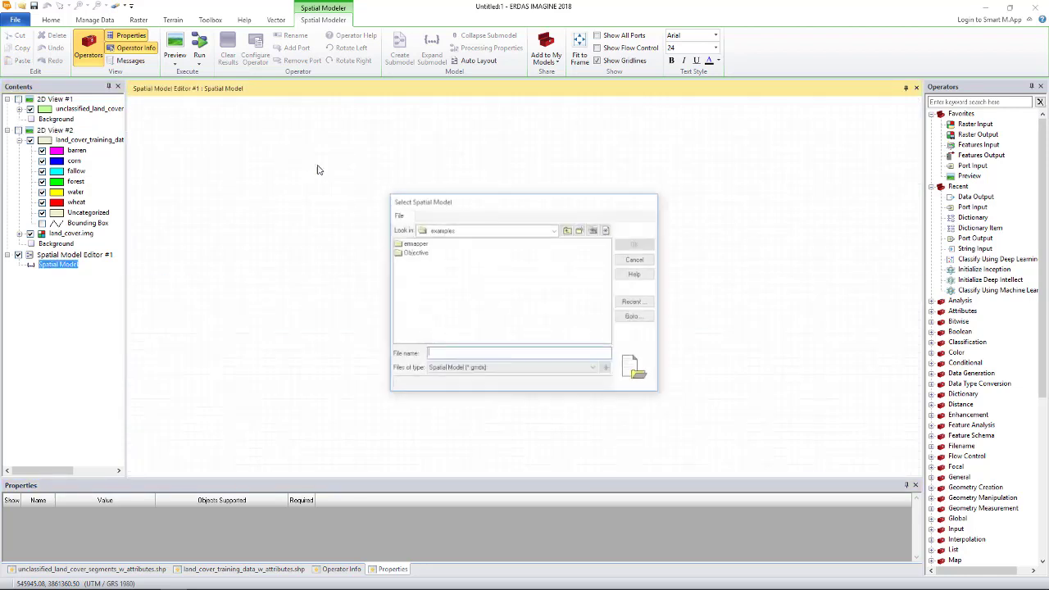
click(634, 302)
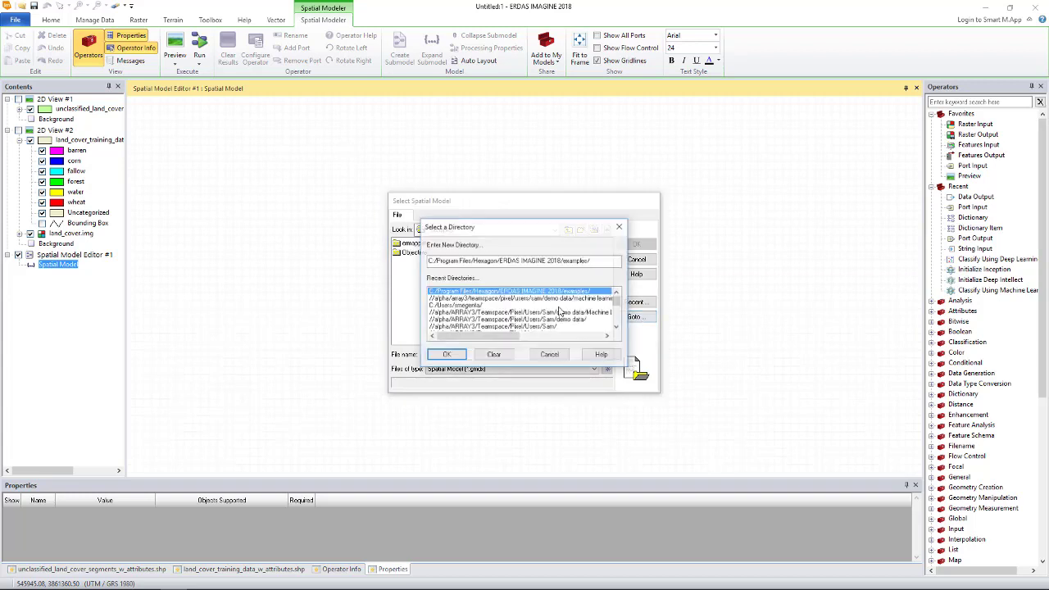
double_click(499, 299)
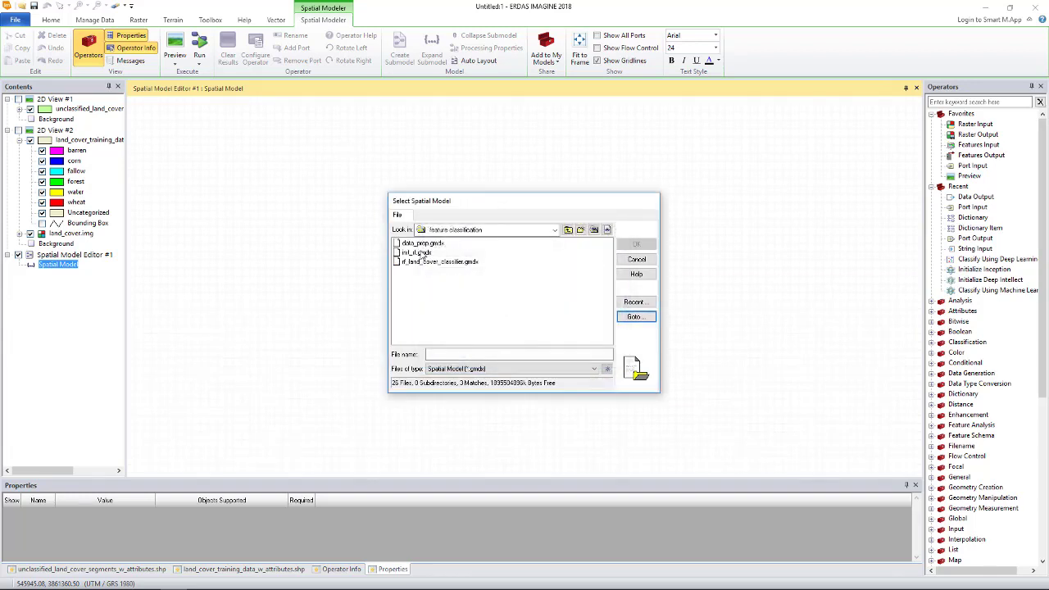
click(418, 253)
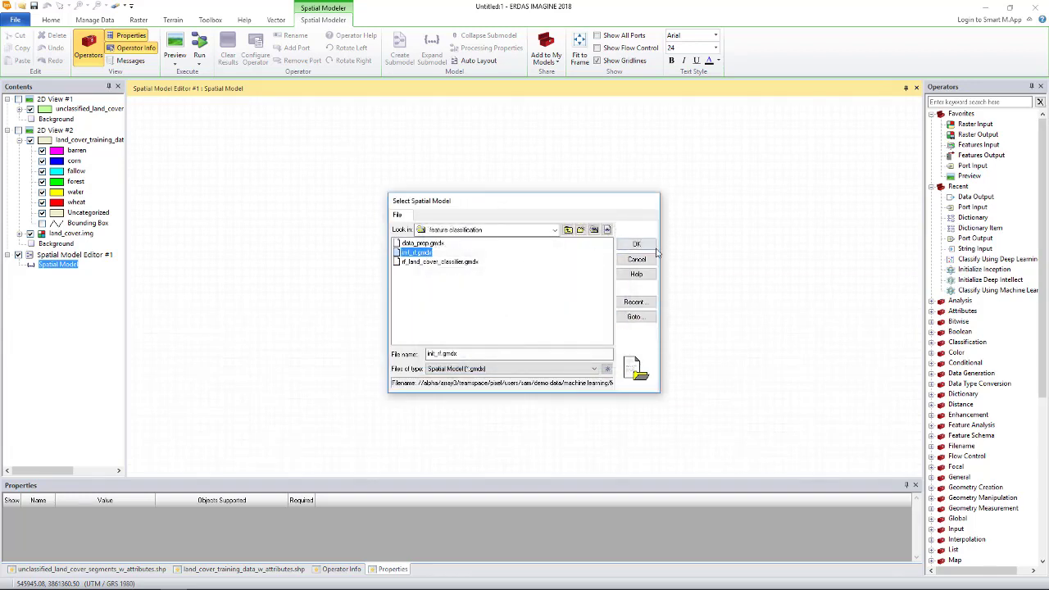
click(637, 245)
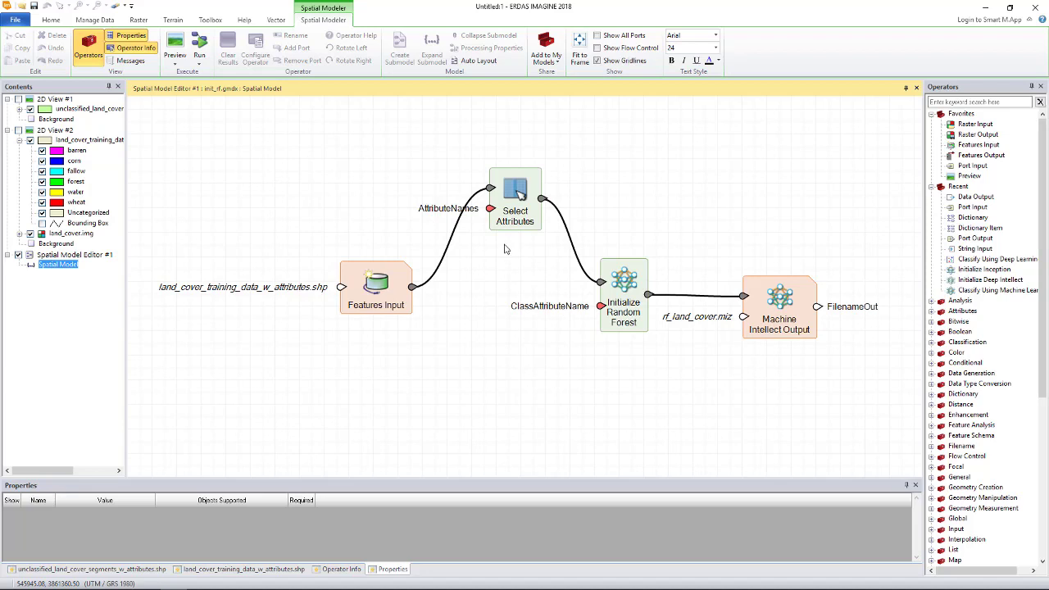
double_click(490, 209)
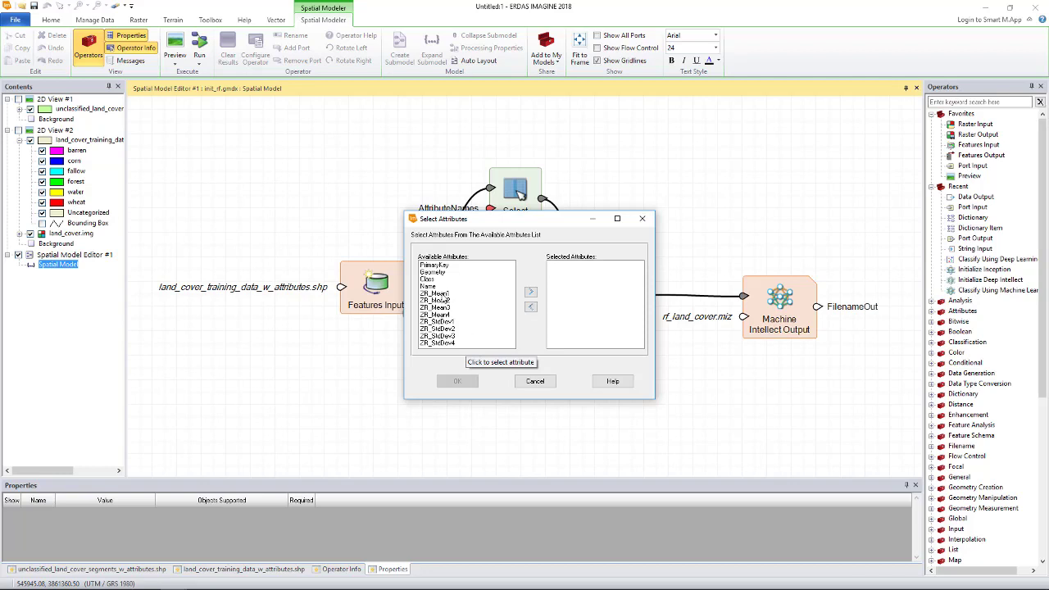
Step: Add ZR_Mean1 through ZR_Mean4 to the selected attributes
click(439, 293)
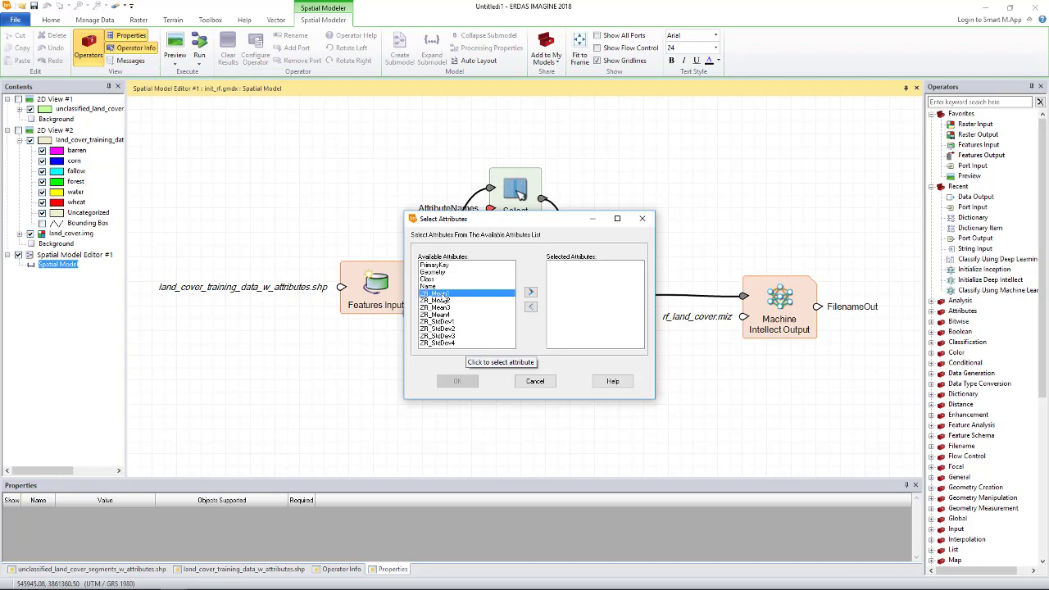
click(531, 293)
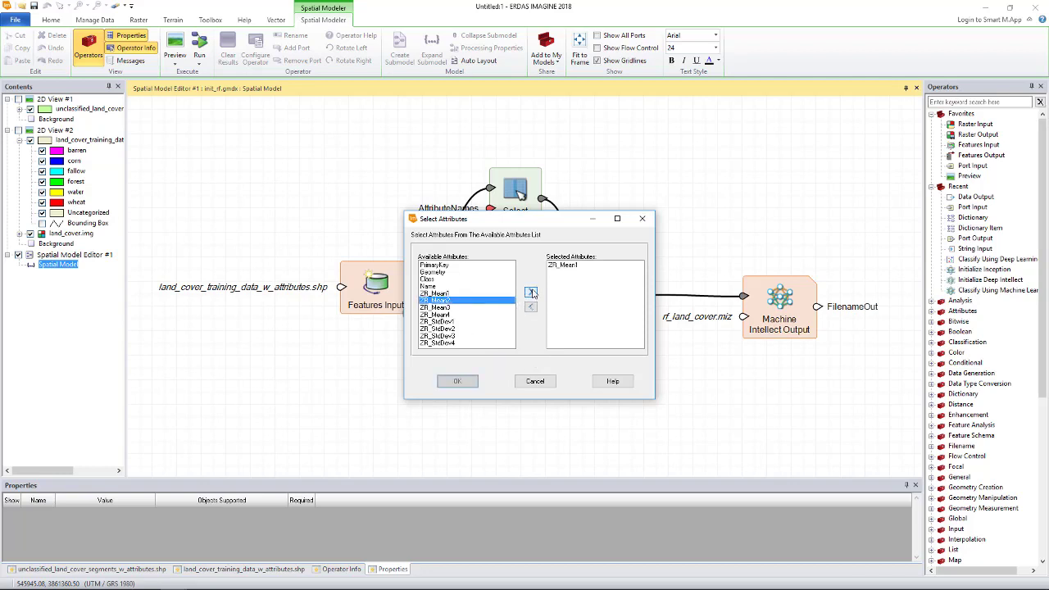
click(453, 308)
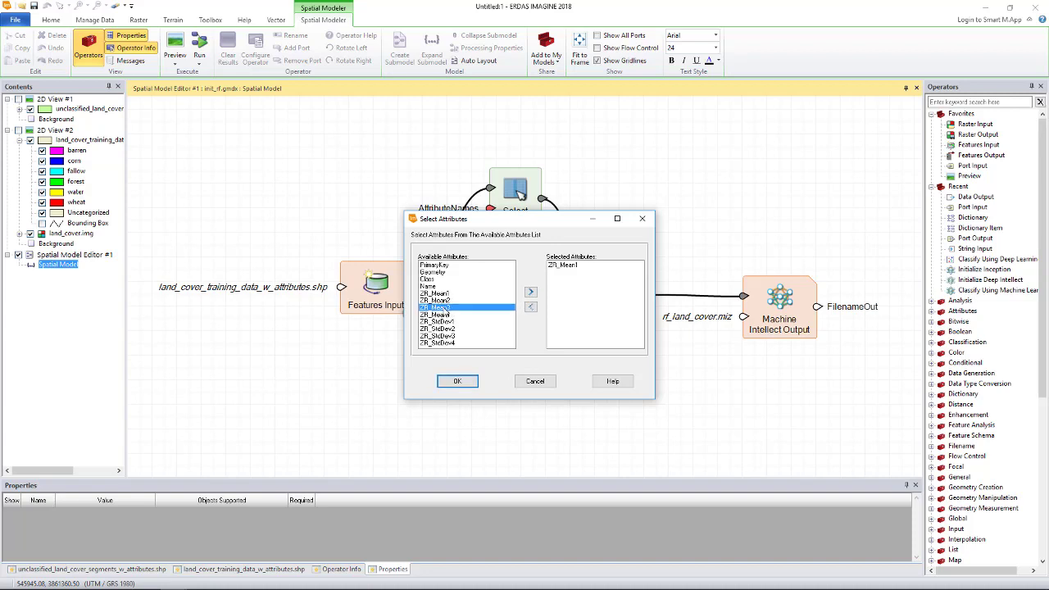
click(450, 301)
click(531, 293)
click(531, 292)
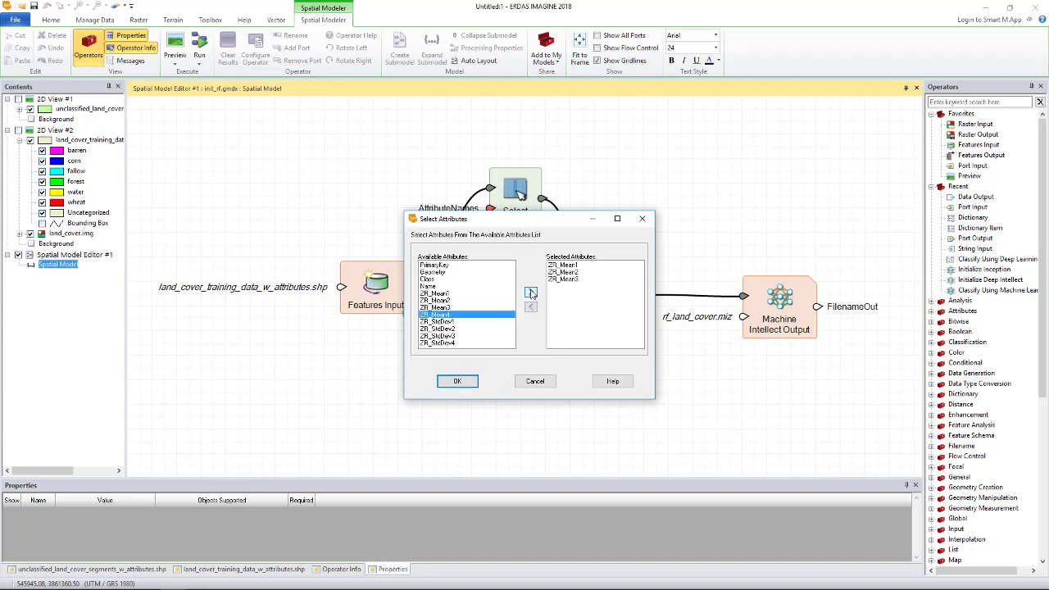
click(530, 293)
Step: Add ZR_StdDev1 through ZR_StdDev4 and Name, then confirm the attribute list
click(530, 293)
click(530, 293)
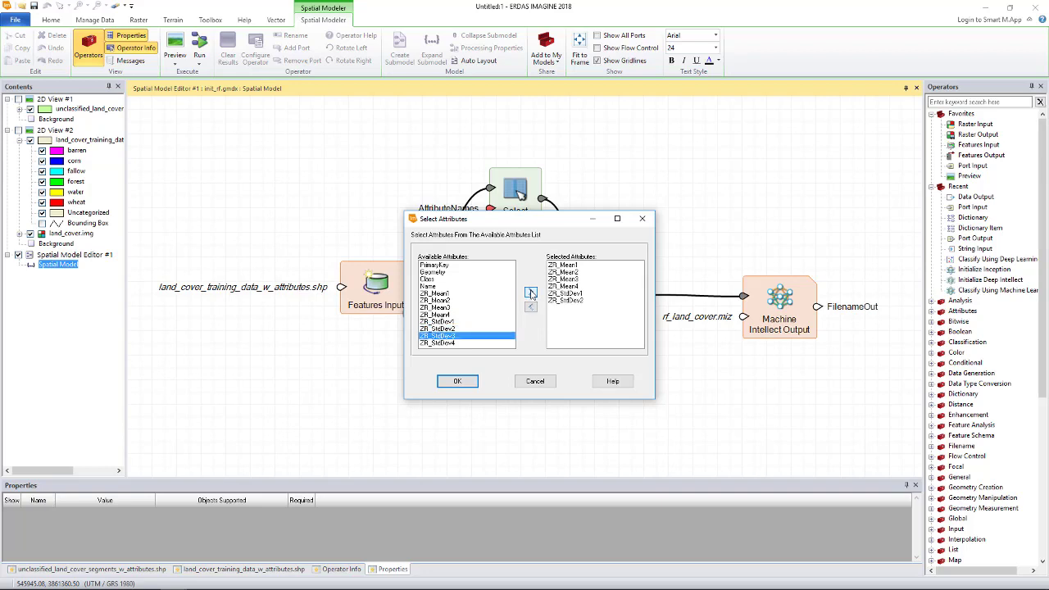
click(530, 293)
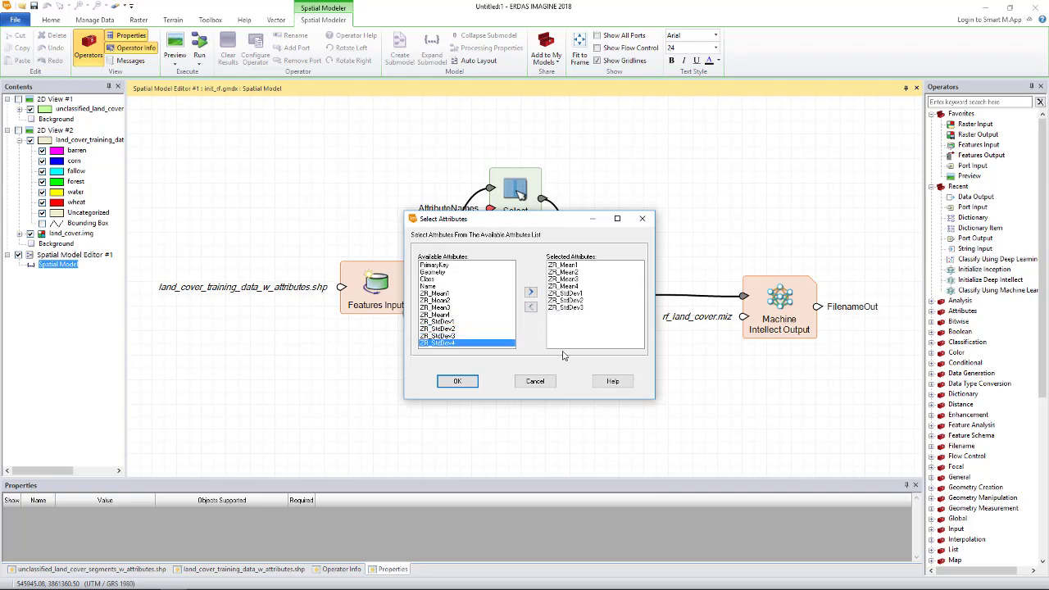
click(533, 294)
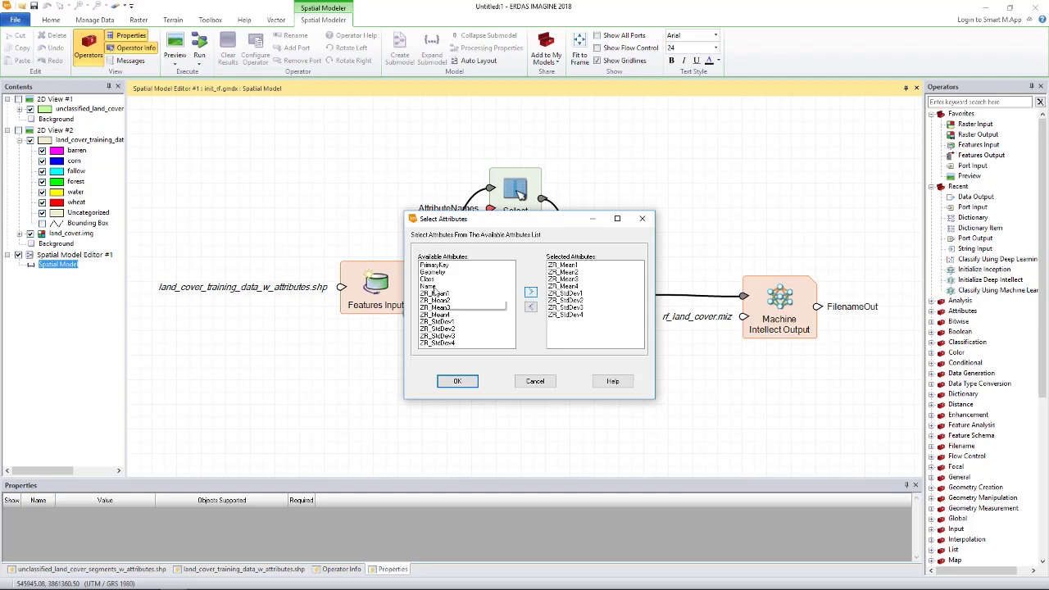
click(434, 286)
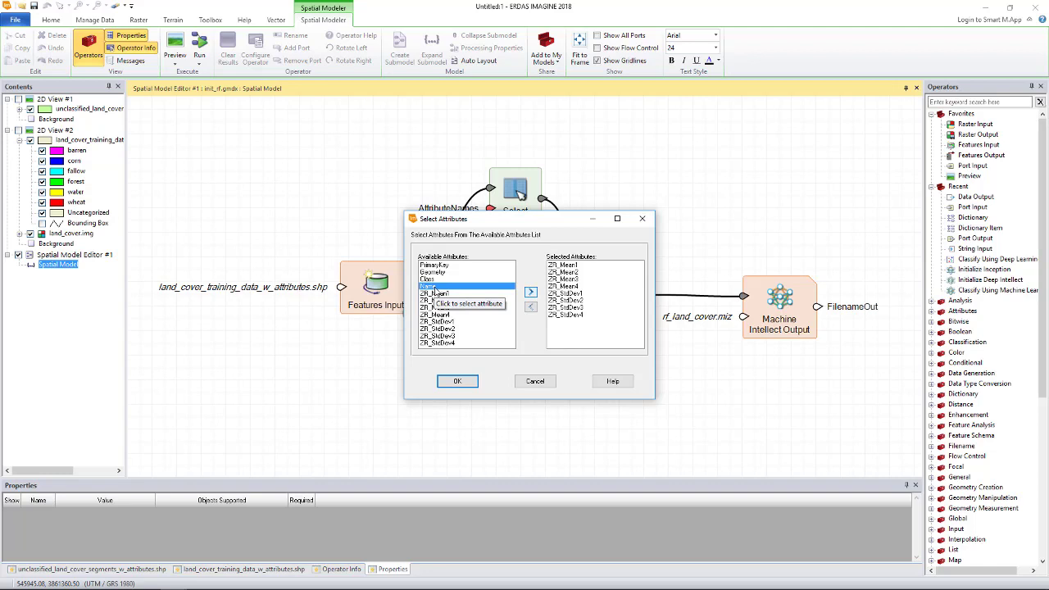
click(530, 293)
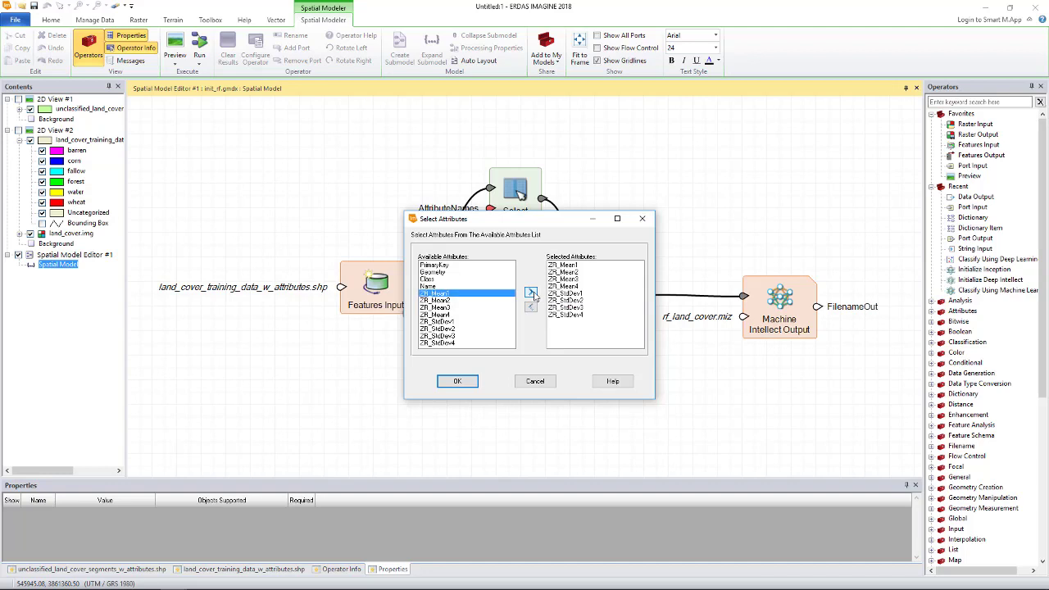
click(458, 381)
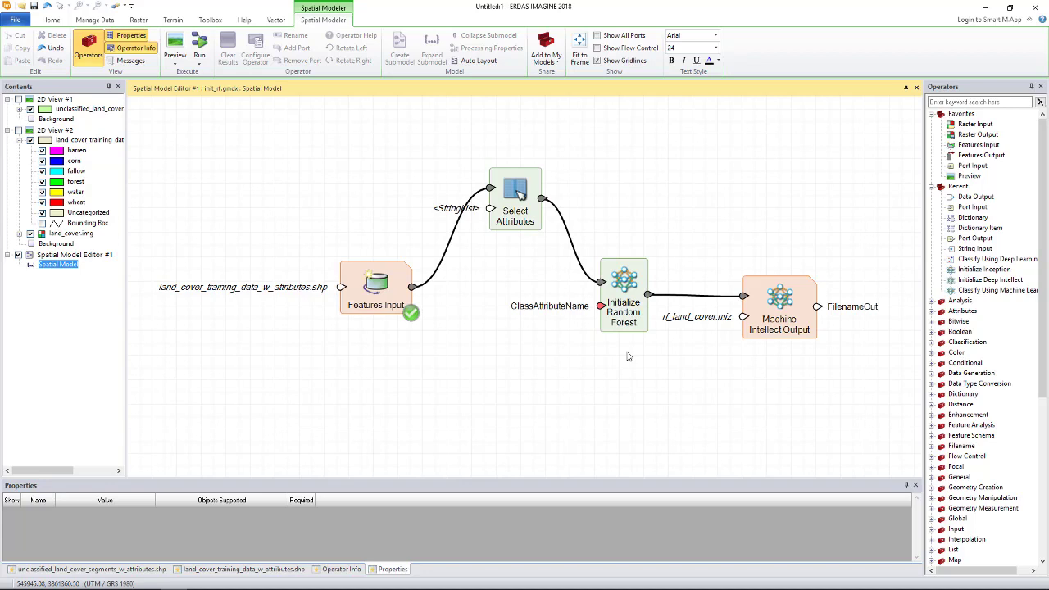
Step: Open the Input Text entry for Initialize Random Forest's ClassAttributeName port
double_click(602, 307)
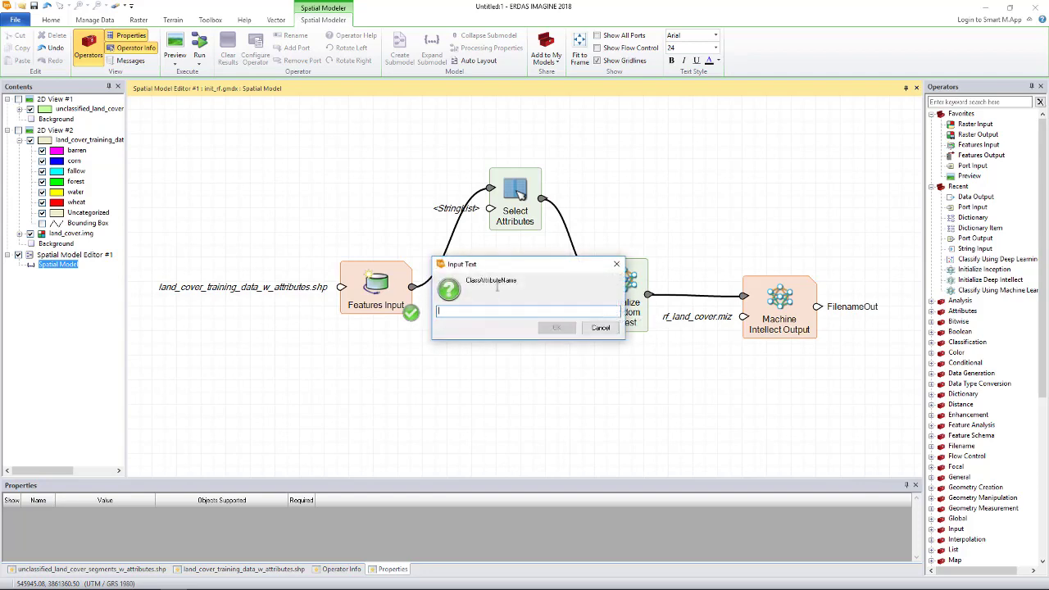
Step: Set ClassAttributeName to Name, run the model to train rf_land_cover.miz, then clear the canvas
drag(506, 270, 530, 351)
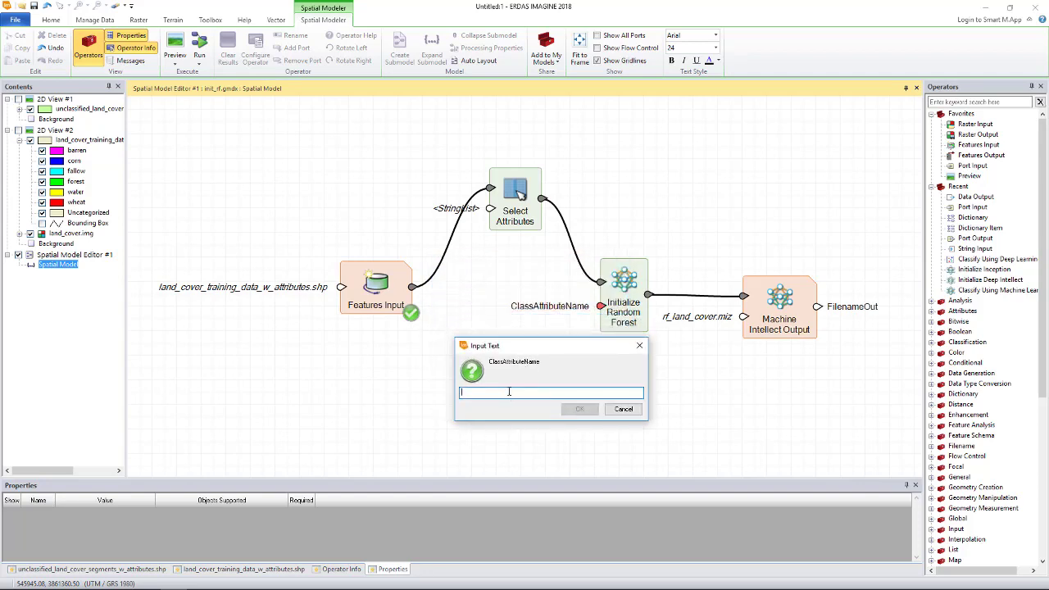
text(Name)
click(587, 411)
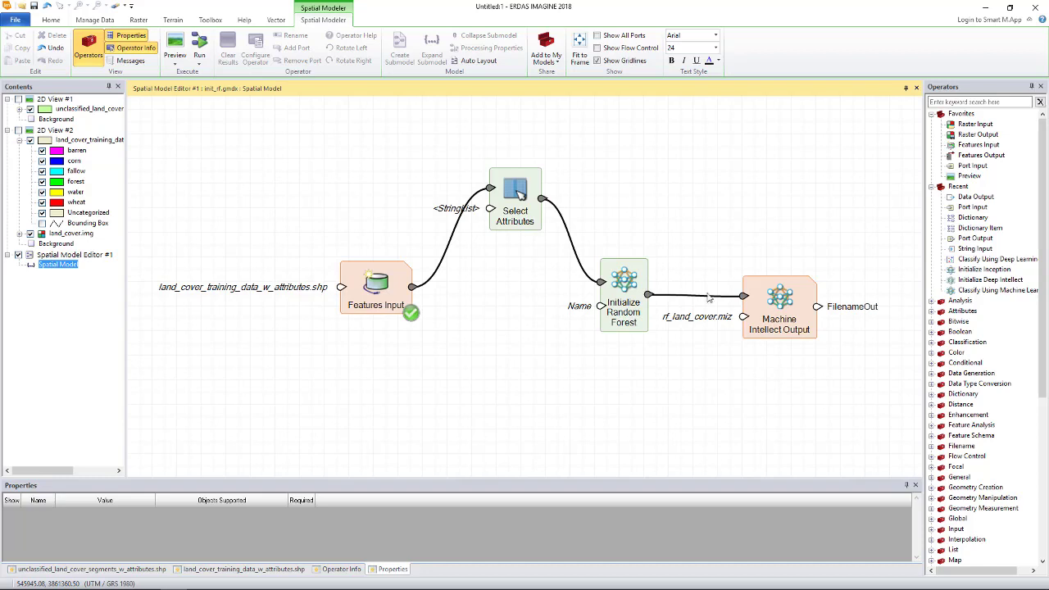
click(199, 46)
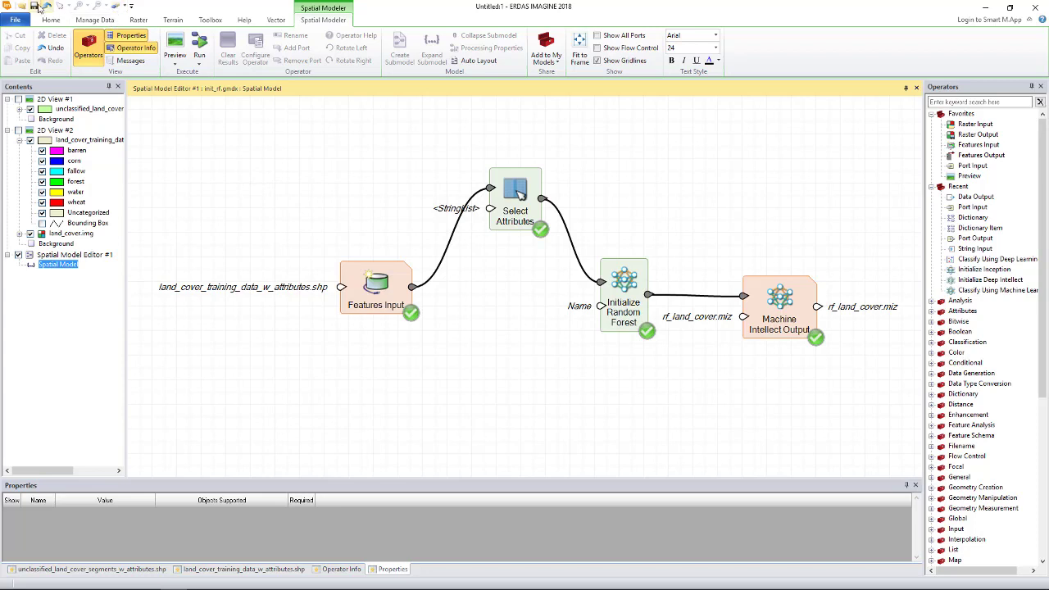
click(115, 7)
Step: Open rf_land_cover_classifier.gmdx from the feature classification folder
right_click(239, 135)
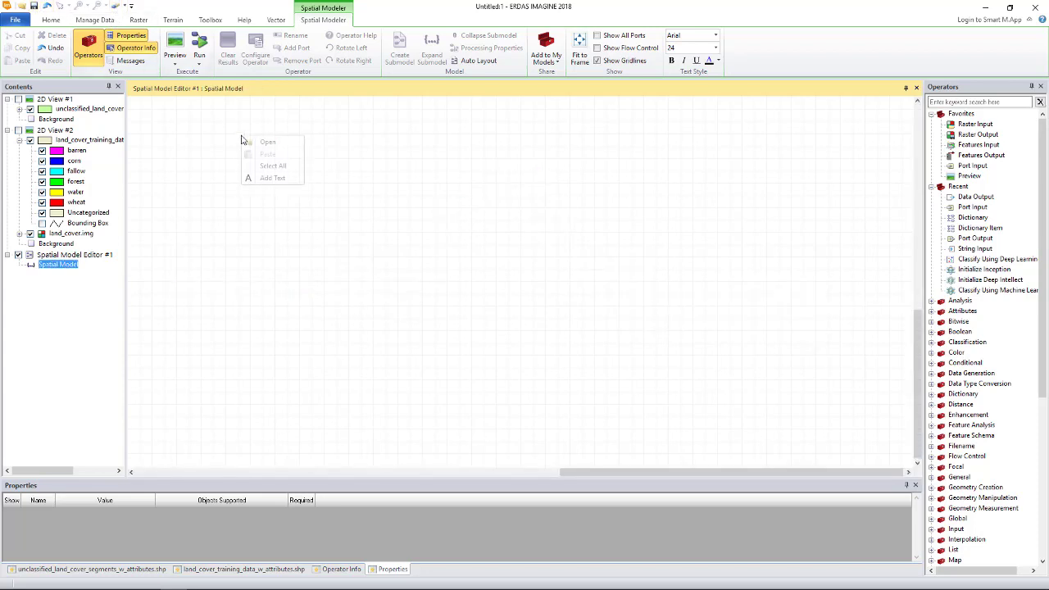
click(264, 145)
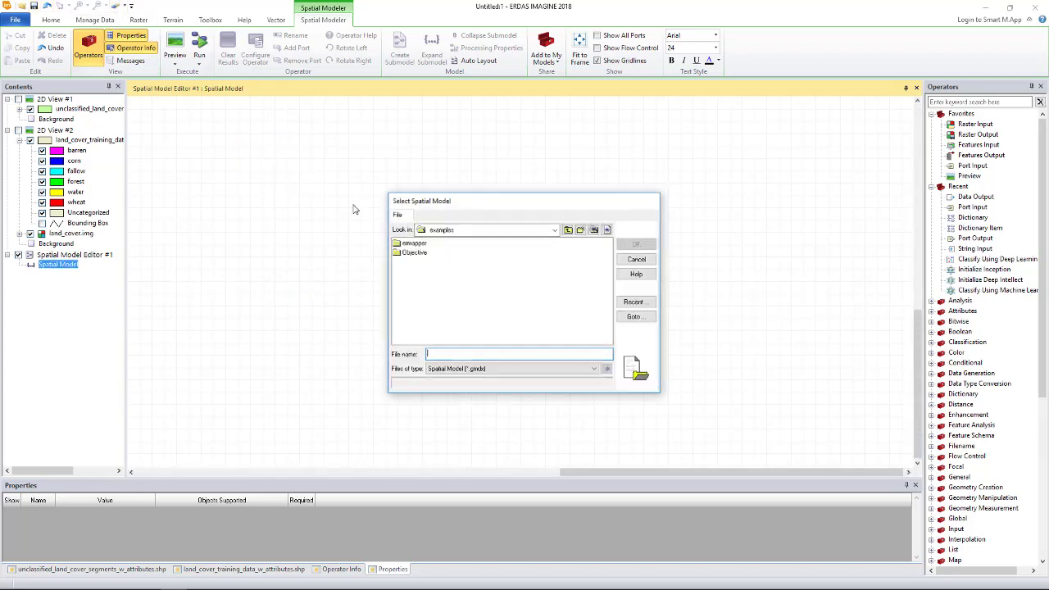
click(637, 316)
double_click(521, 297)
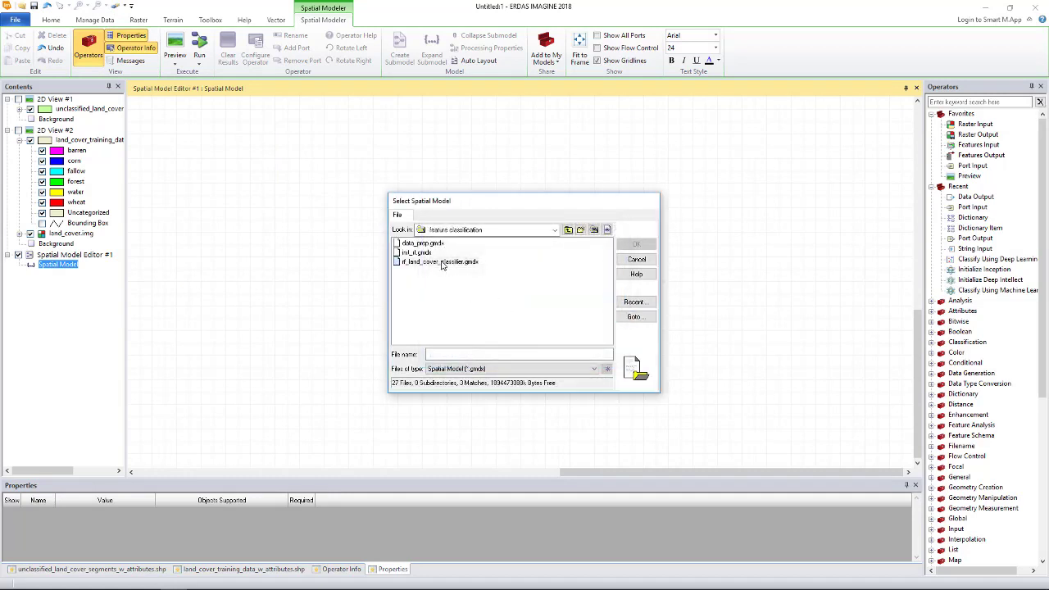
click(443, 263)
click(636, 244)
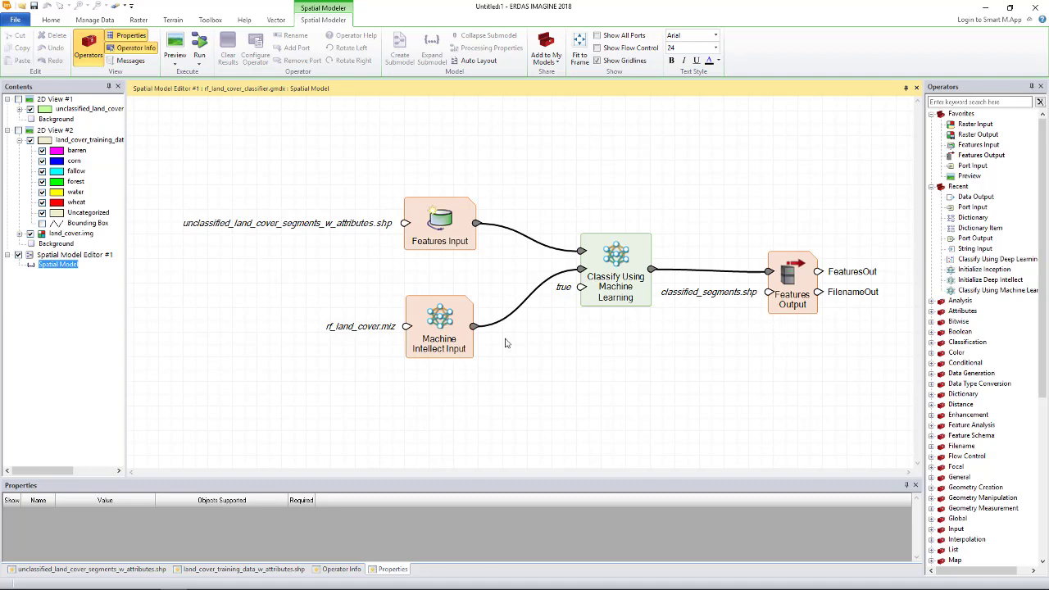
Step: Run the rf_land_cover_classifier model until every operator shows a green check
click(199, 43)
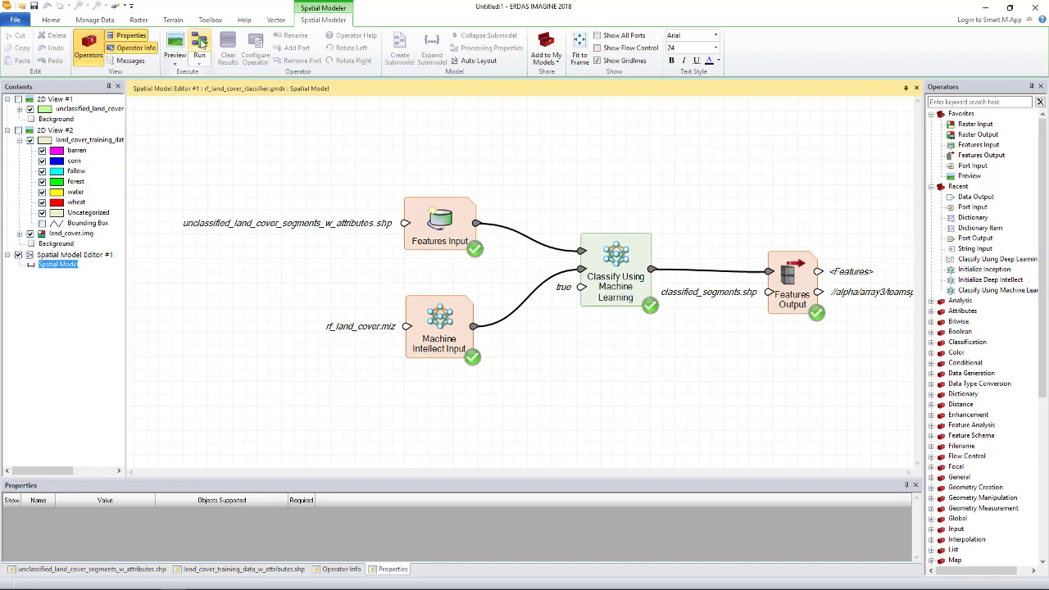
Step: Hide the model editor, show both 2D Views, and remove the unclassified segments from View #1
click(18, 255)
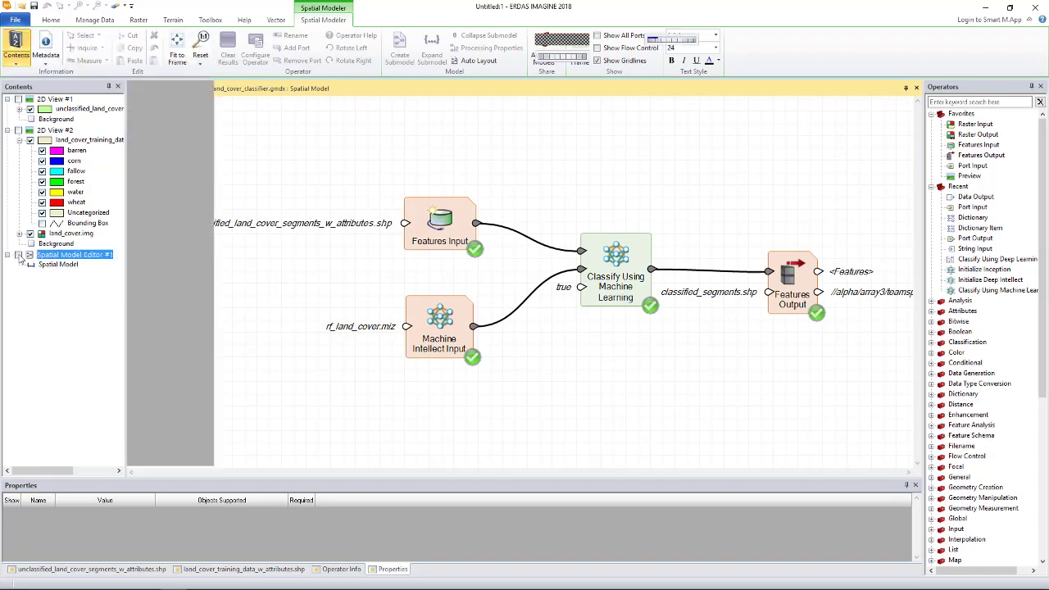
click(18, 99)
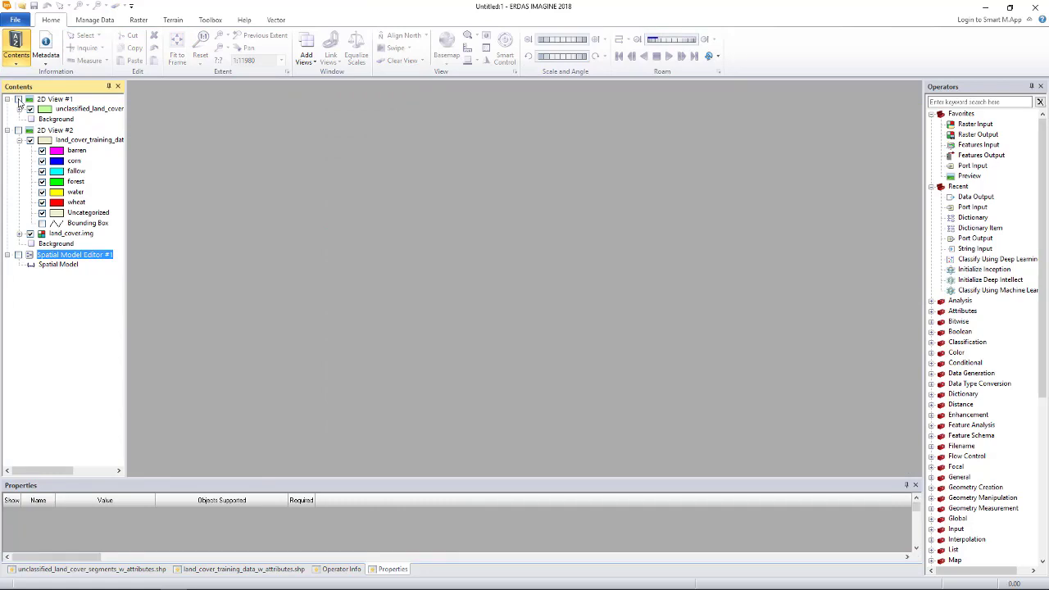
click(18, 131)
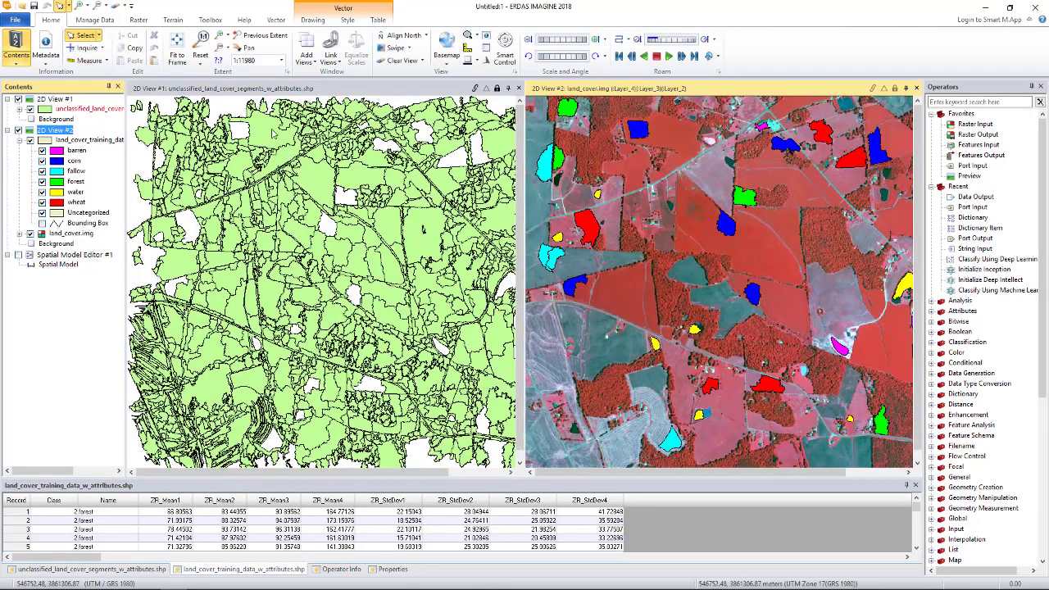
click(405, 90)
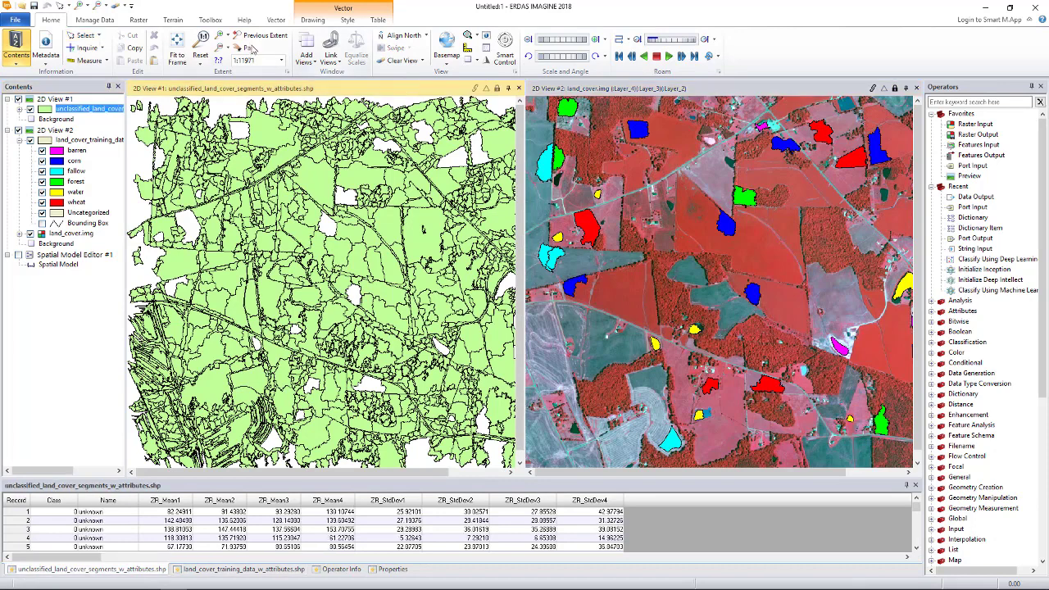
click(115, 5)
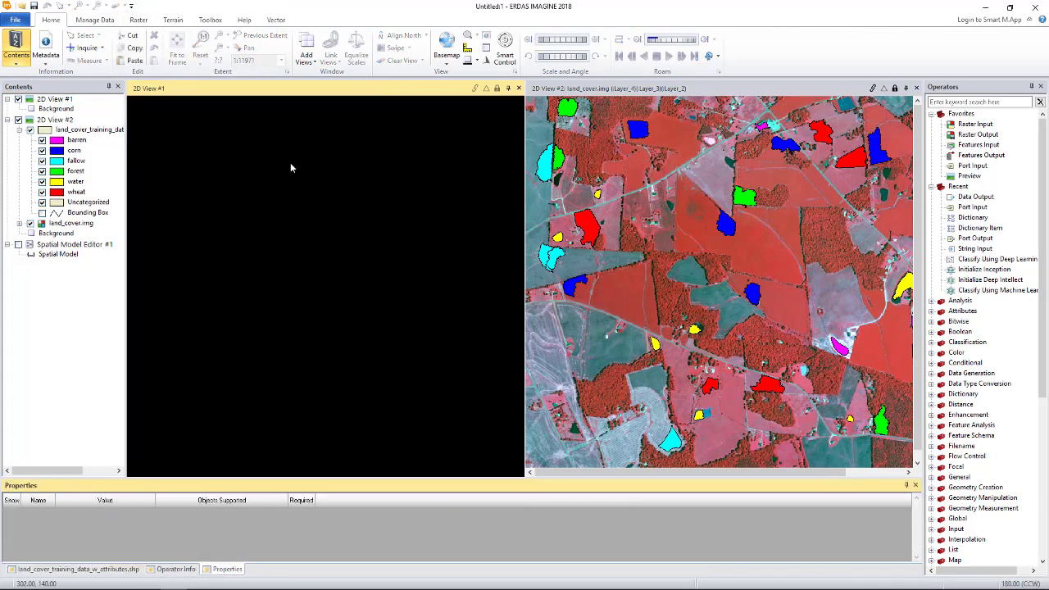
Step: Add classified_segments.shp from the feature classification folder to View #1
right_click(288, 152)
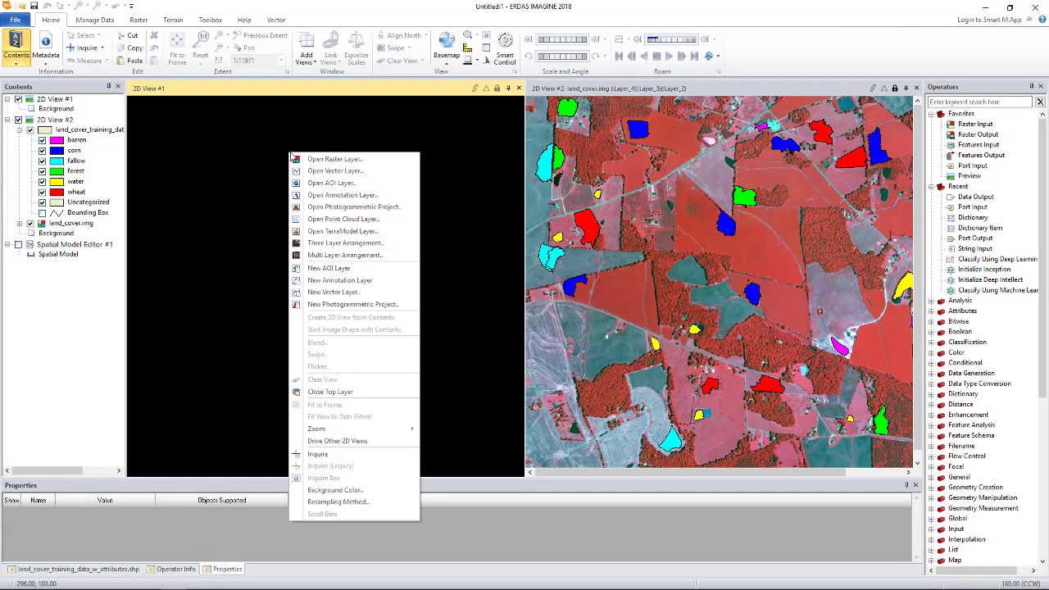
click(335, 170)
click(633, 317)
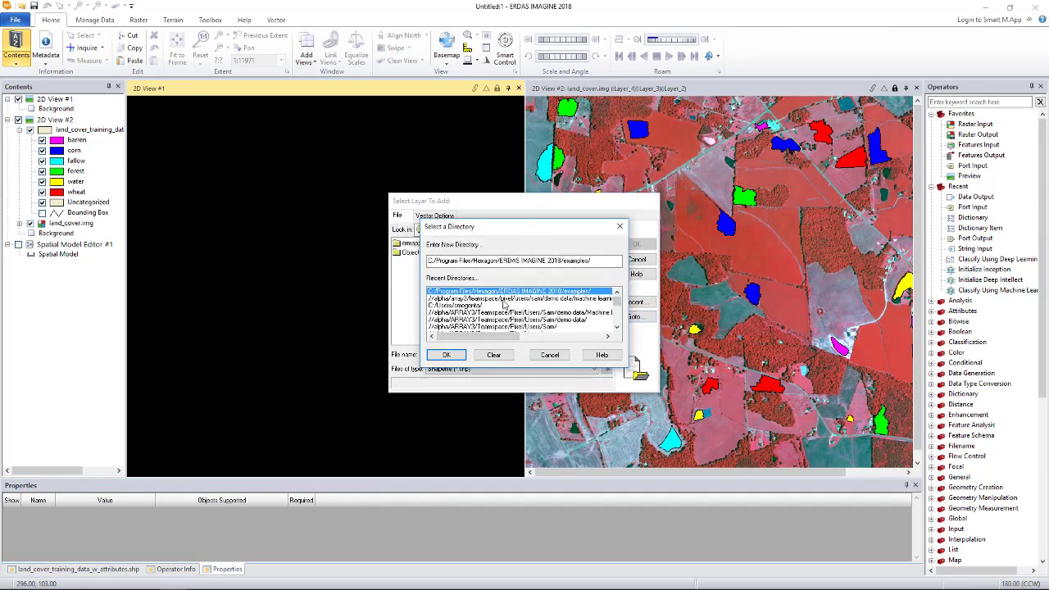
double_click(502, 300)
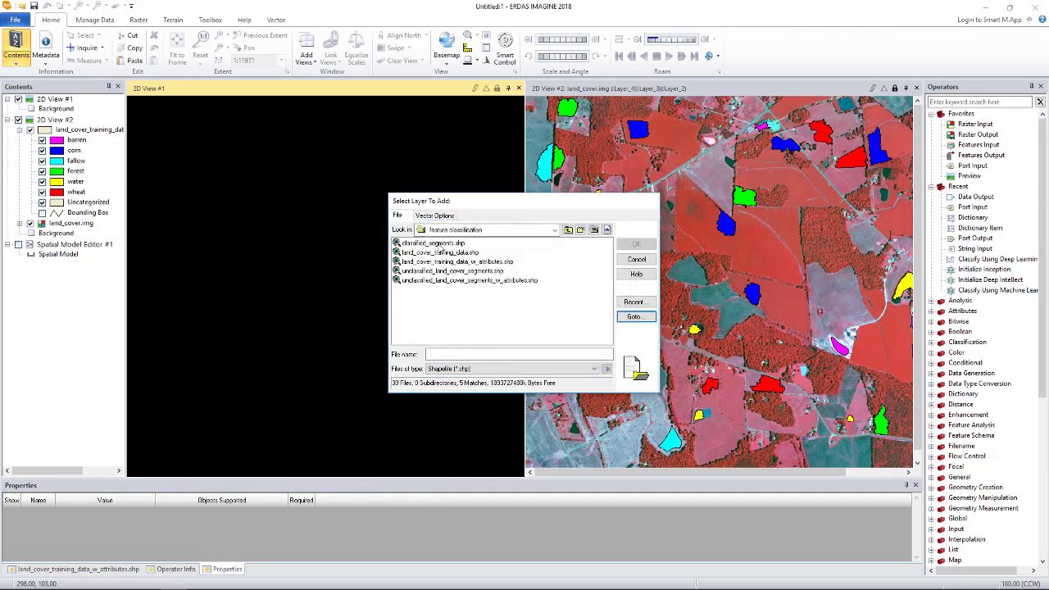
click(435, 243)
click(636, 244)
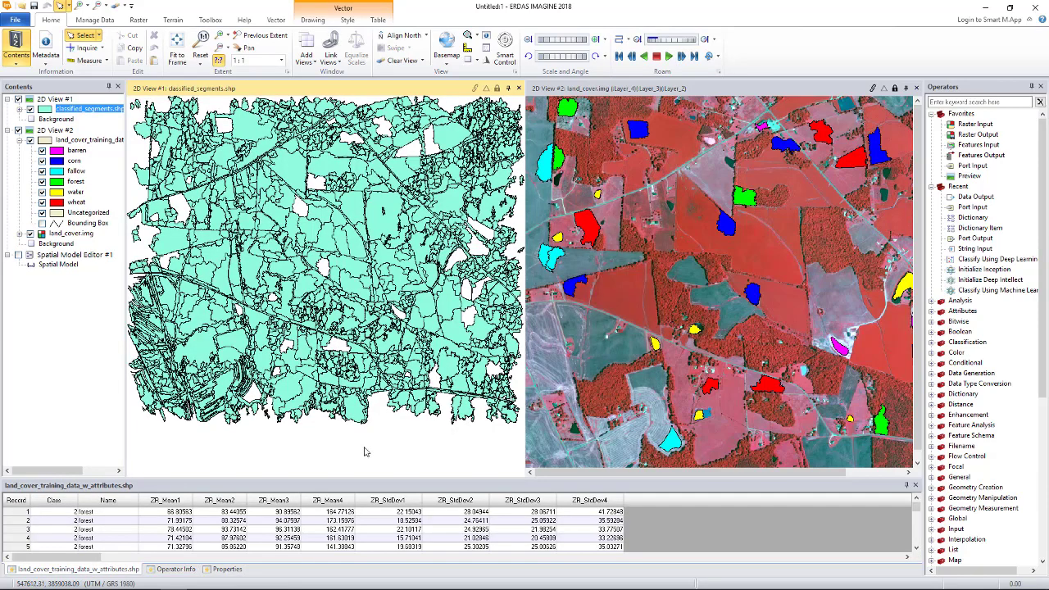
Step: Fit the classified segments view and the land_cover image view to their data extents
right_click(390, 428)
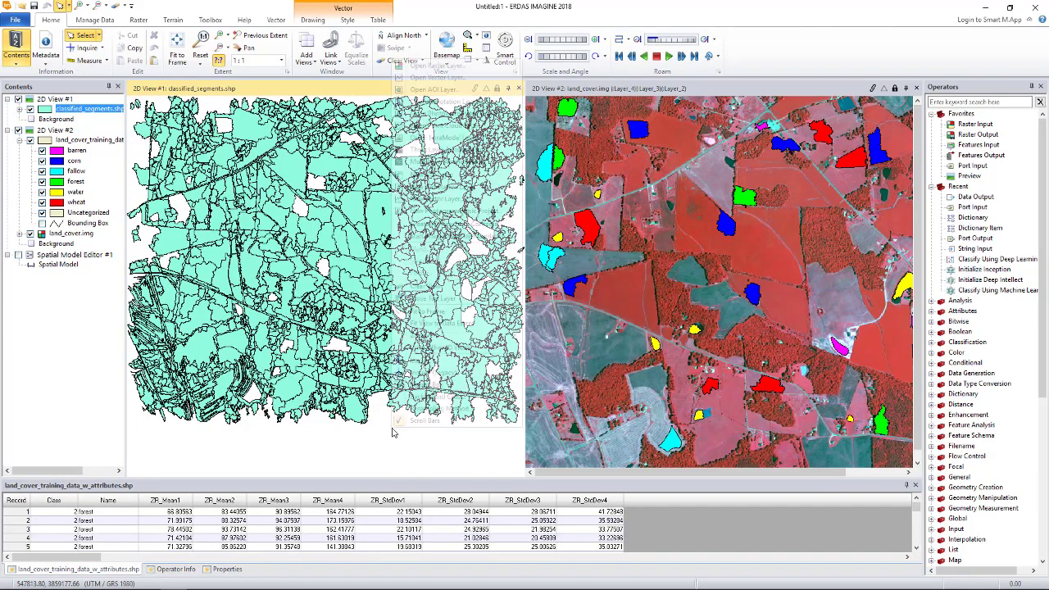
click(425, 312)
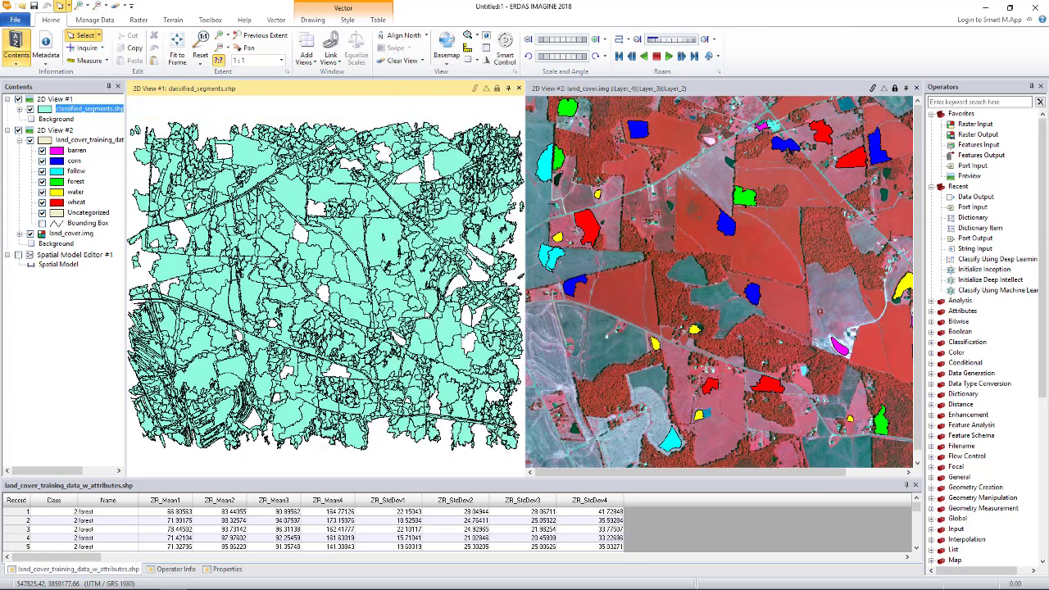
right_click(605, 321)
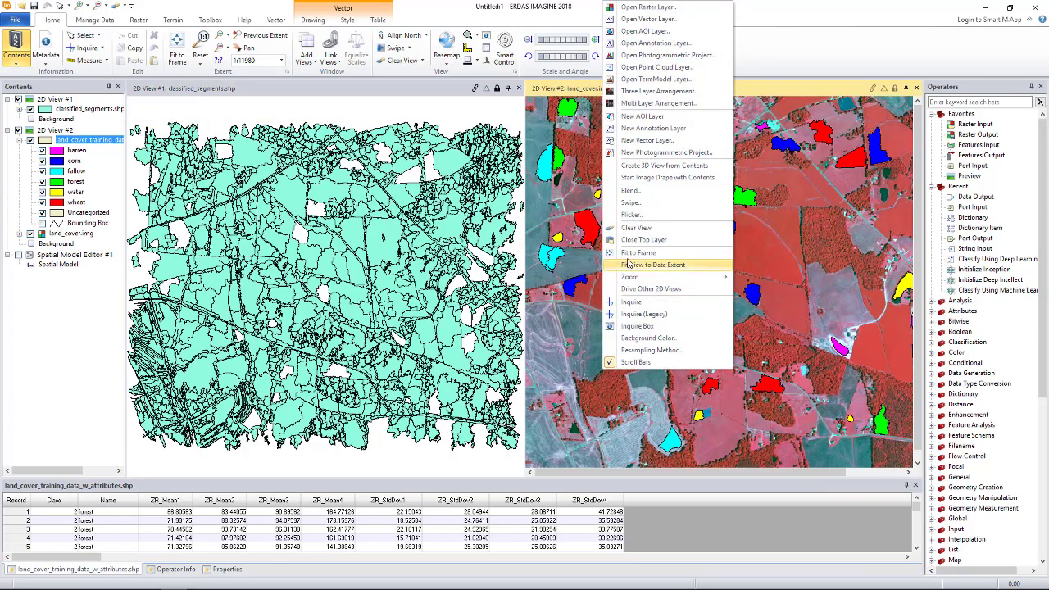
click(648, 265)
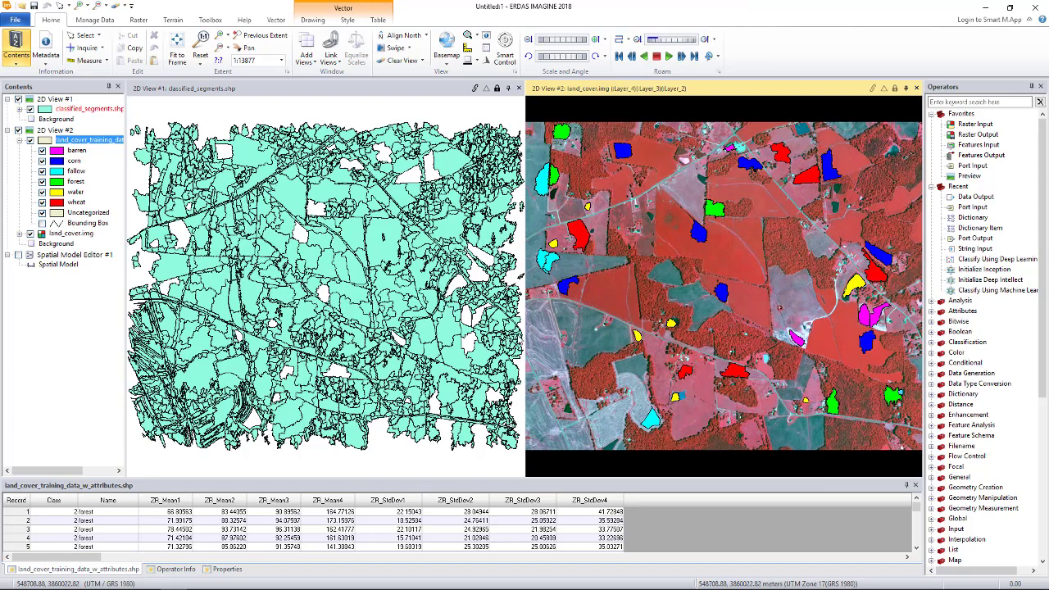
Step: Colour classified_segments.shp by unique Name values and expand its class legend
click(326, 98)
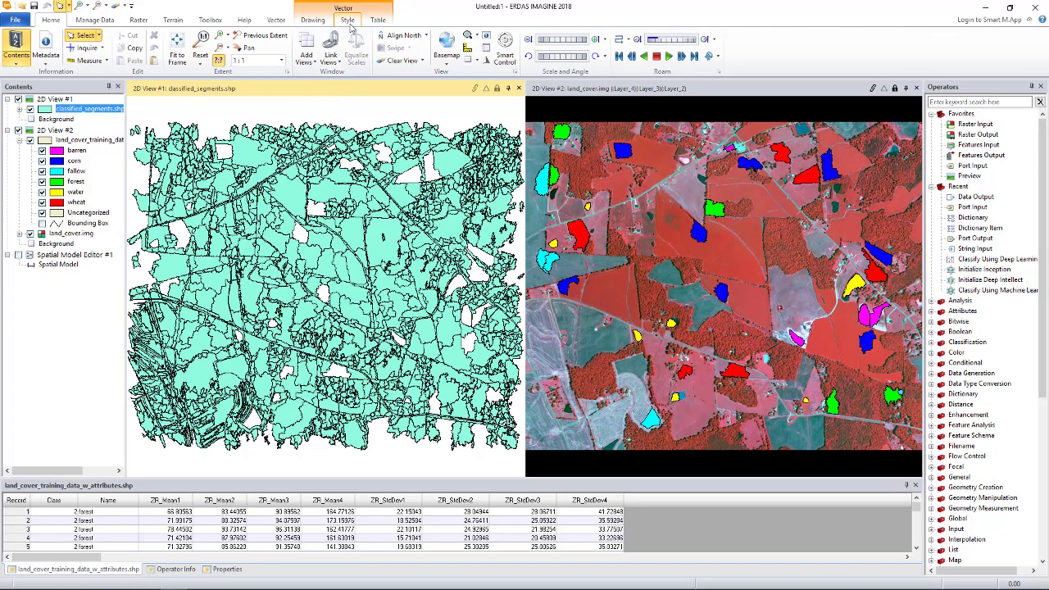
click(349, 20)
click(93, 51)
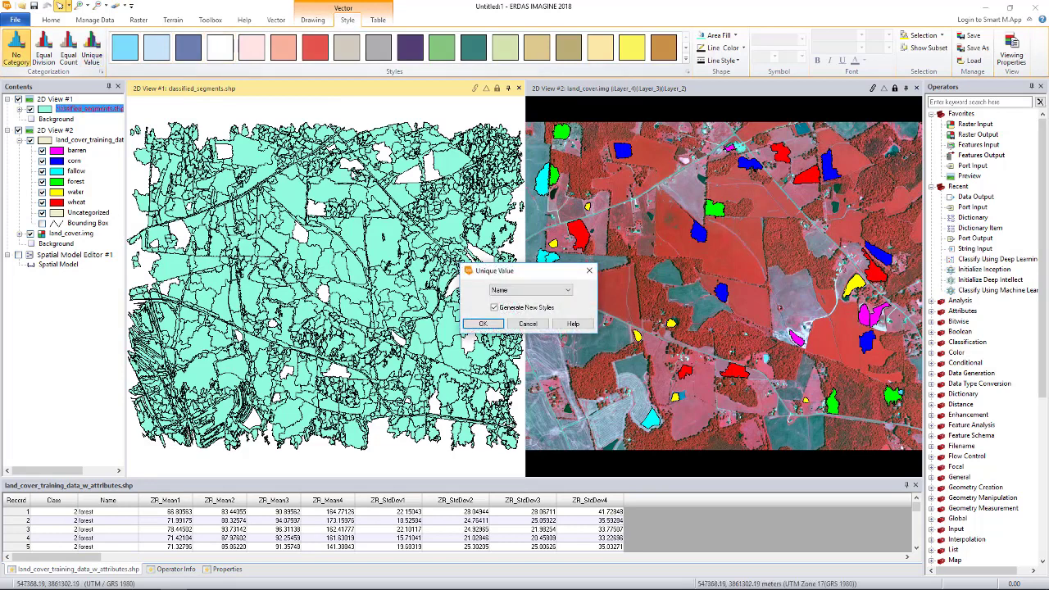
click(484, 323)
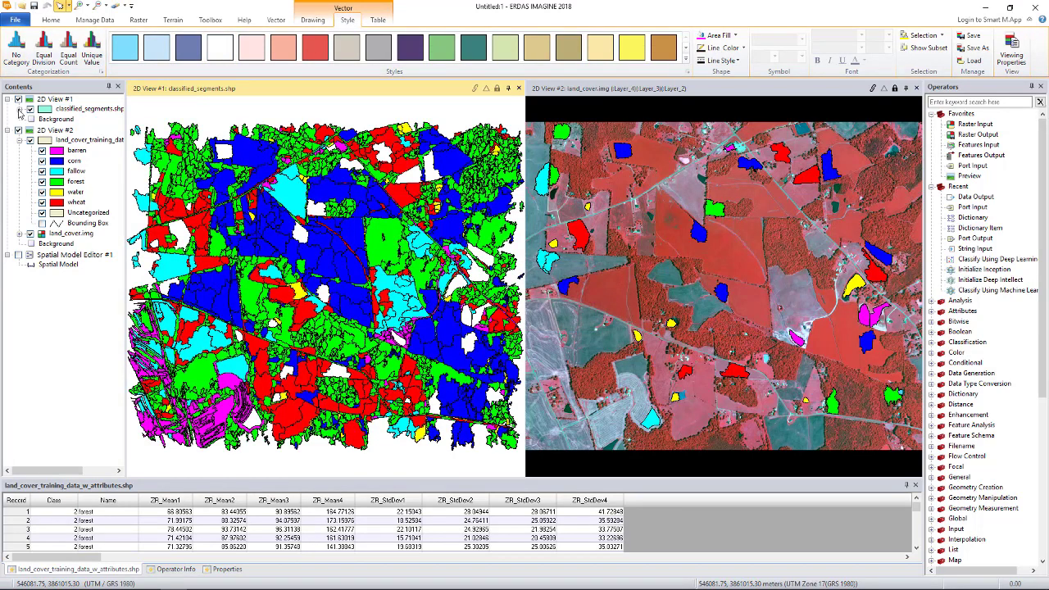
click(19, 110)
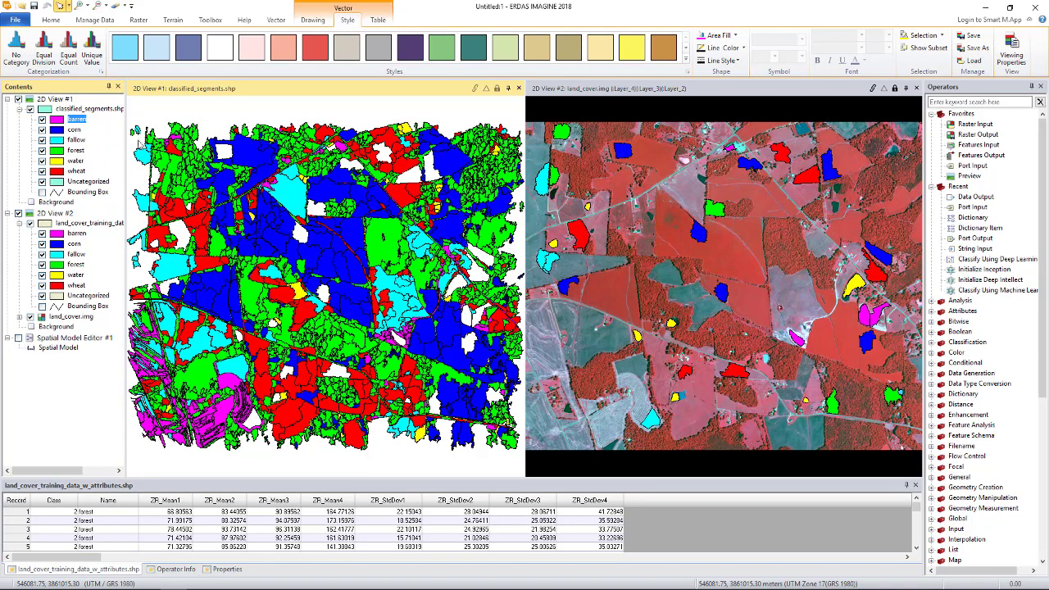
Step: Display the classified_segments.shp attribute table with predicted Name and CLP probability fields
right_click(103, 110)
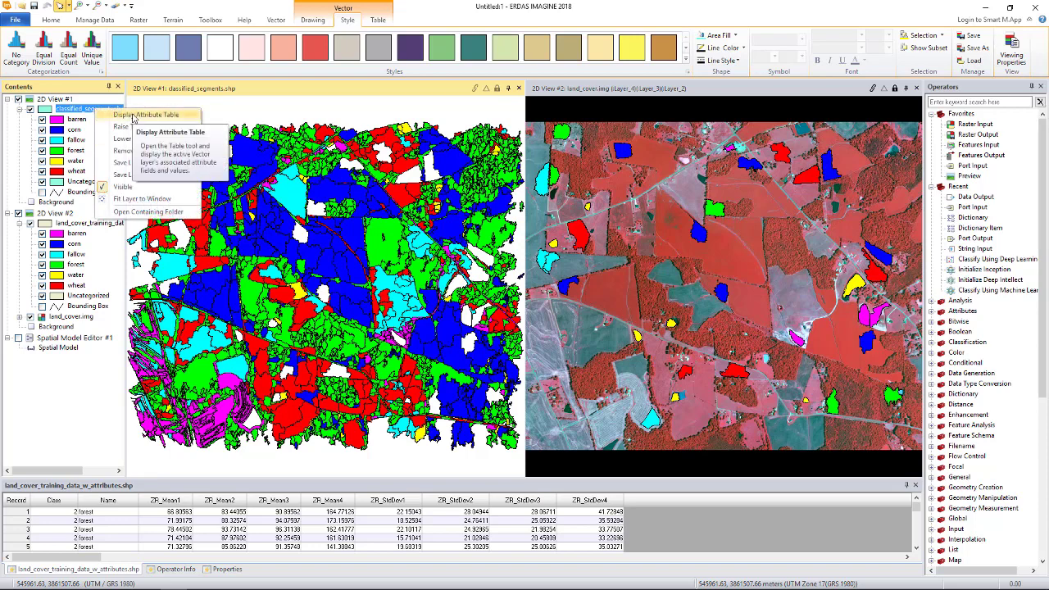
click(134, 118)
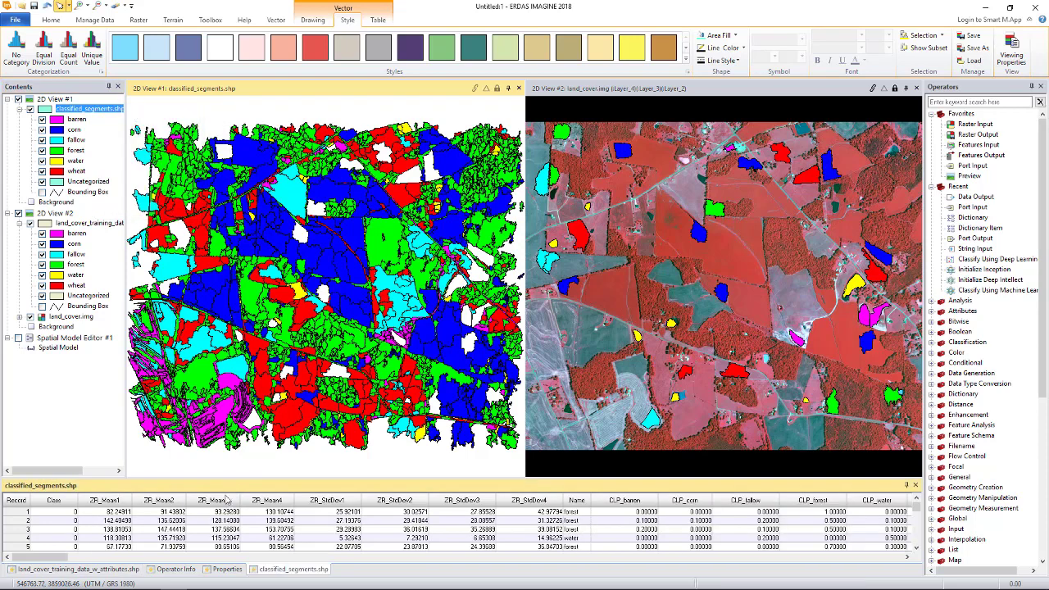